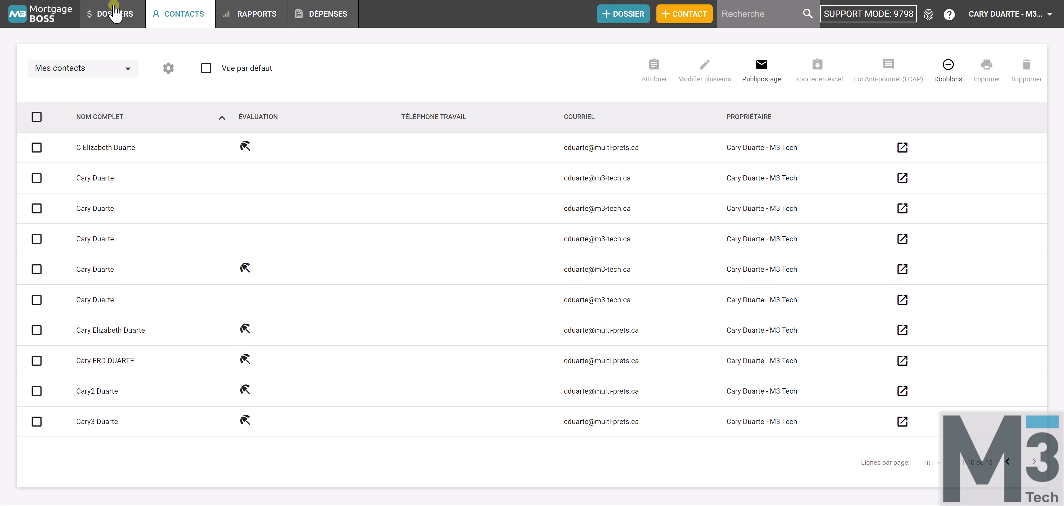
Step: Open the contact view management page and select the view "1.vill (Copie)" for editing
{"action": "mouse_move", "coordinate": [111, 10]}
{"action": "left_click", "coordinate": [165, 69]}
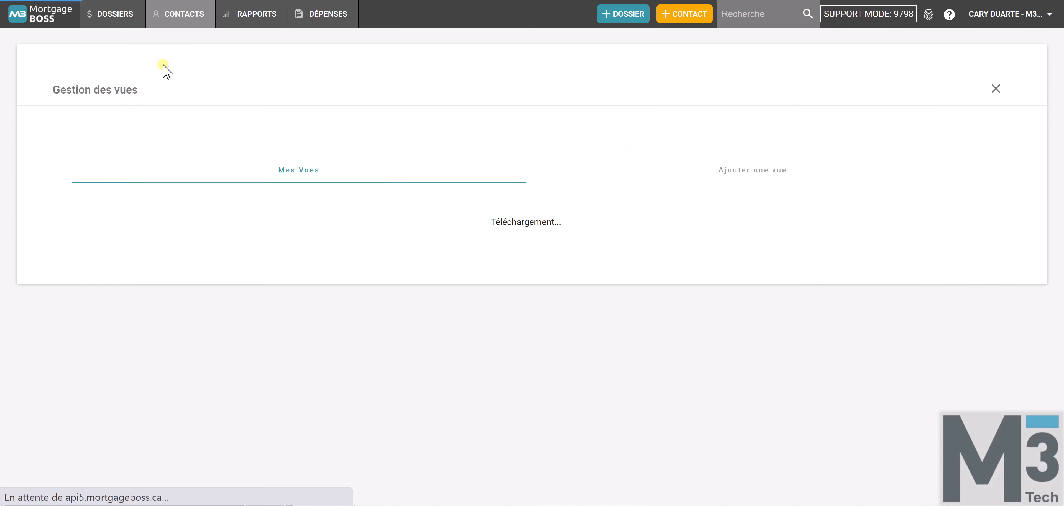
{"action": "left_click", "coordinate": [189, 230]}
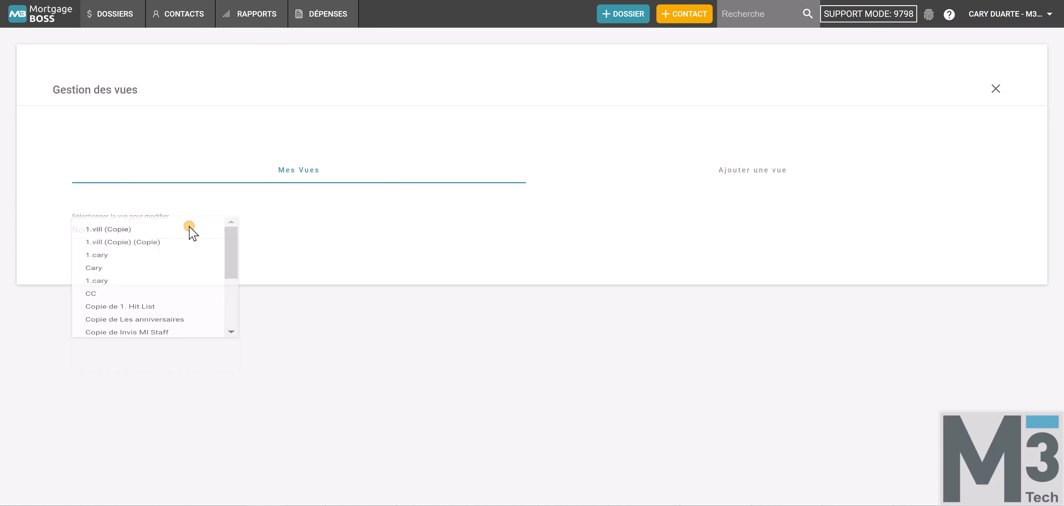
{"action": "left_click", "coordinate": [161, 234]}
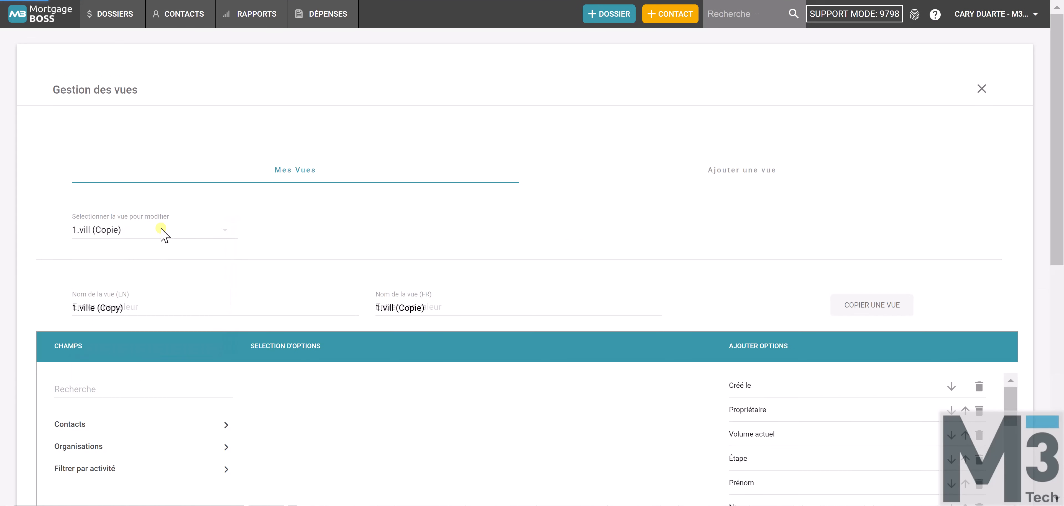
Step: Replace the view's English and French names with the owner's first name and copy the view
{"action": "left_click_drag", "start_coordinate": [154, 304], "coordinate": [23, 303]}
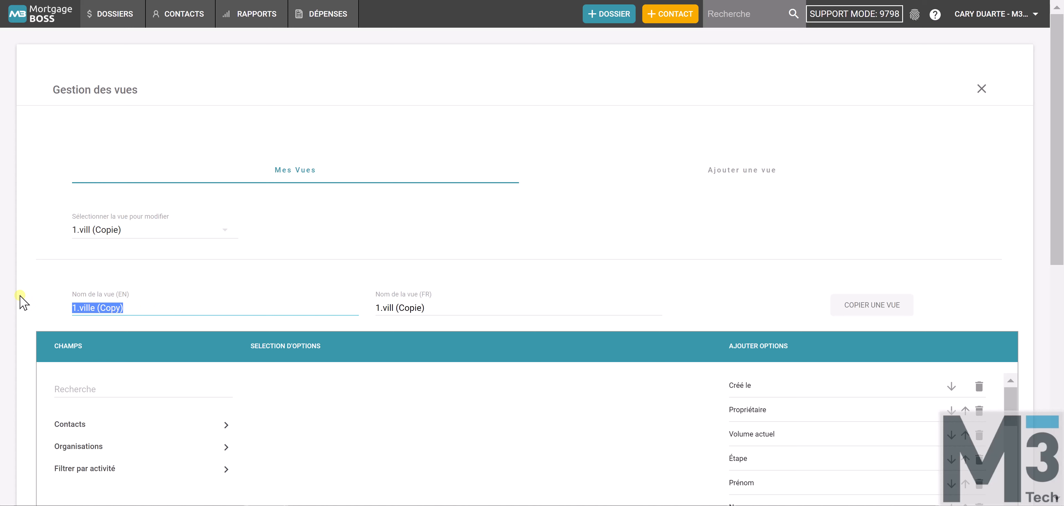
{"action": "type", "text": "Cary"}
{"action": "key", "text": "Tab"}
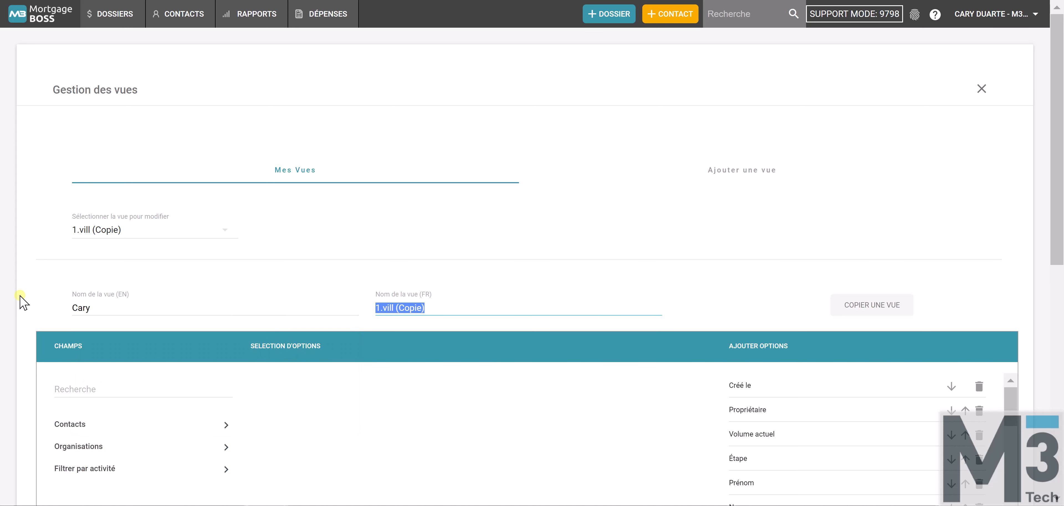
{"action": "type", "text": "Cary"}
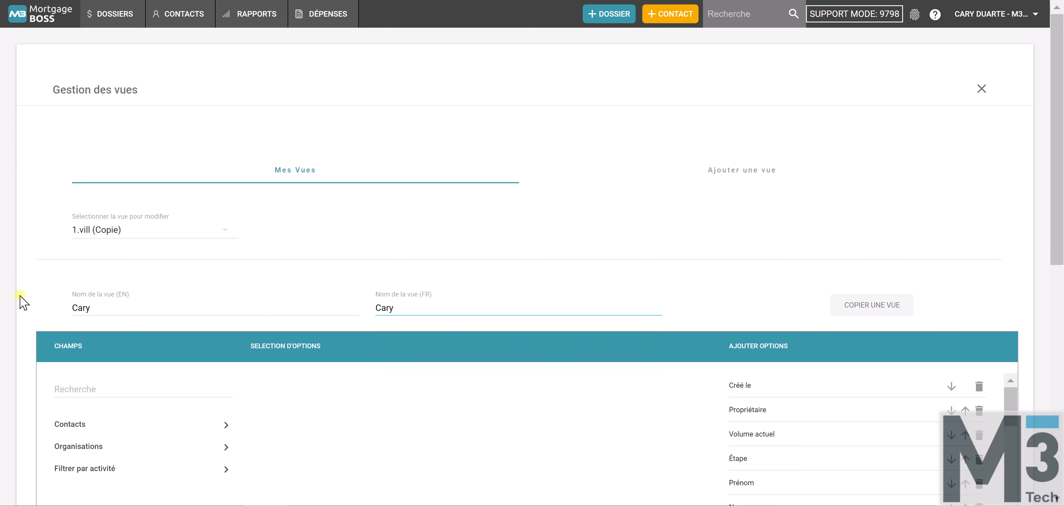
{"action": "left_click", "coordinate": [853, 307]}
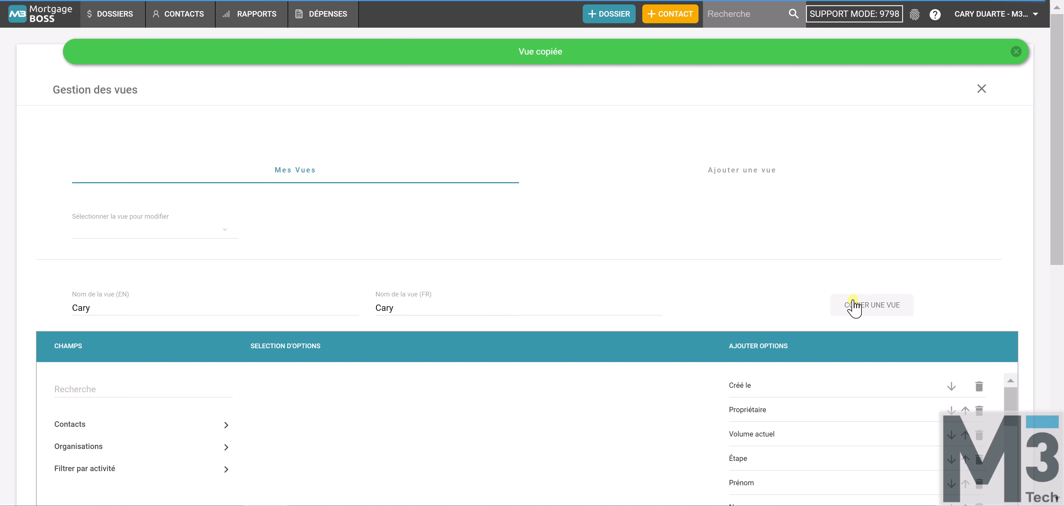
Step: Remove the Étape column from the copied view's options and move Propriétaire up one place
{"action": "scroll", "coordinate": [764, 322], "scroll_direction": "down", "scroll_amount": 2}
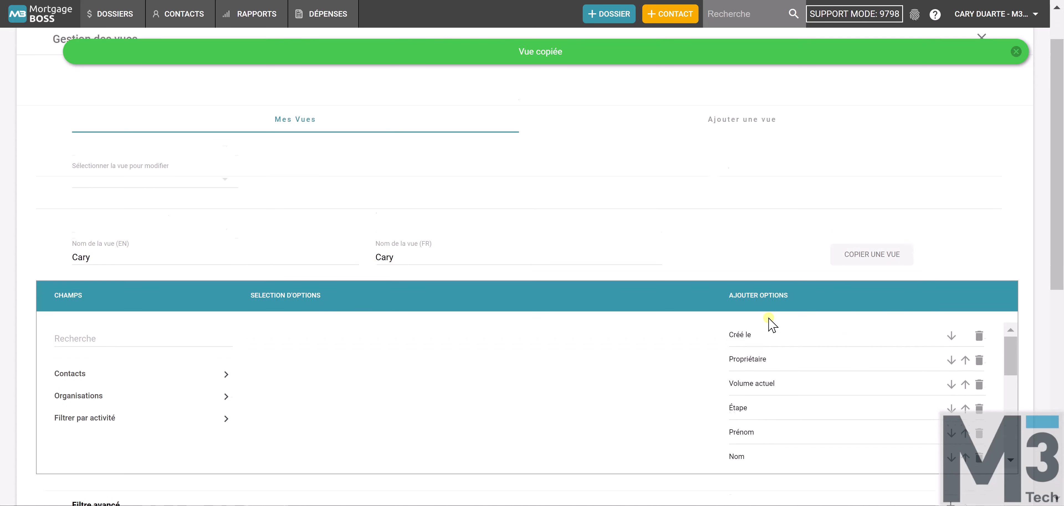
{"action": "scroll", "coordinate": [732, 344], "scroll_direction": "down", "scroll_amount": 1}
{"action": "scroll", "coordinate": [731, 344], "scroll_direction": "up", "scroll_amount": 1}
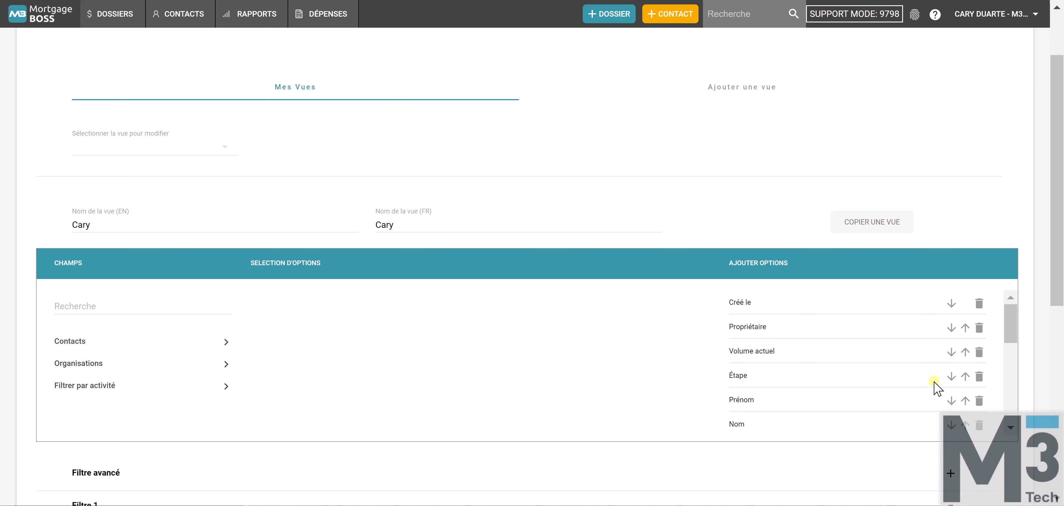
{"action": "left_click", "coordinate": [979, 376]}
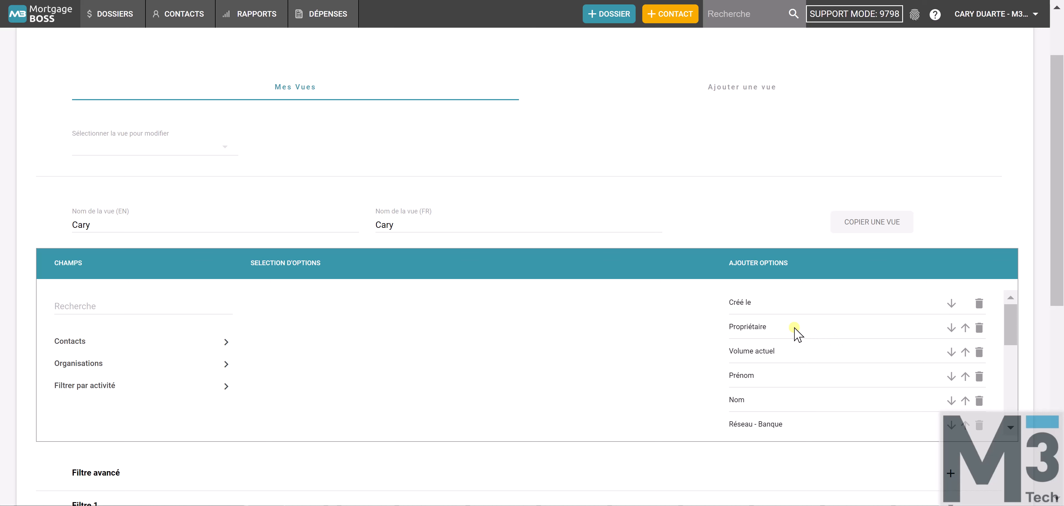
{"action": "left_click", "coordinate": [965, 328]}
{"action": "scroll", "coordinate": [896, 359], "scroll_direction": "down", "scroll_amount": 2}
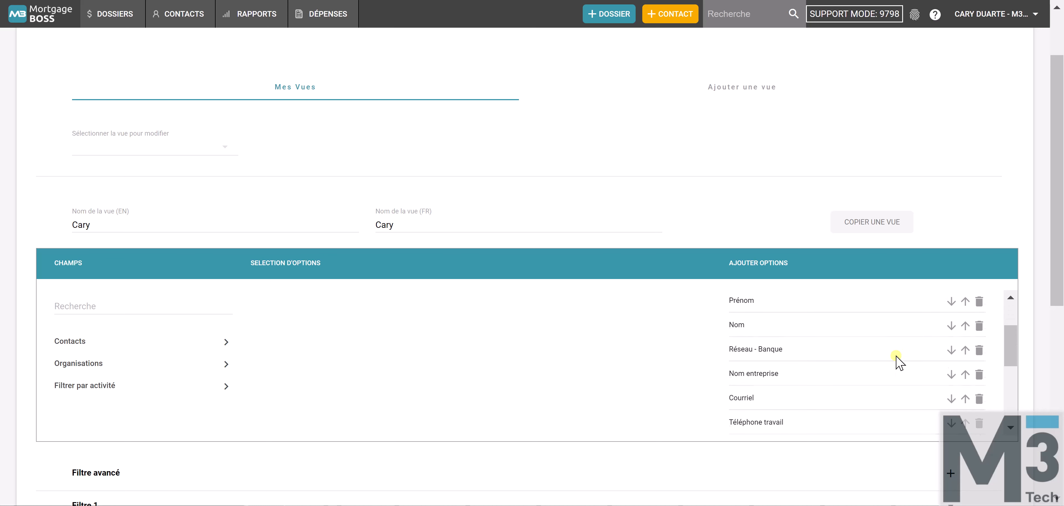
Step: Delete Filtre 9 and Filtre 8 from the view's advanced filters
{"action": "scroll", "coordinate": [980, 466], "scroll_direction": "down", "scroll_amount": 9}
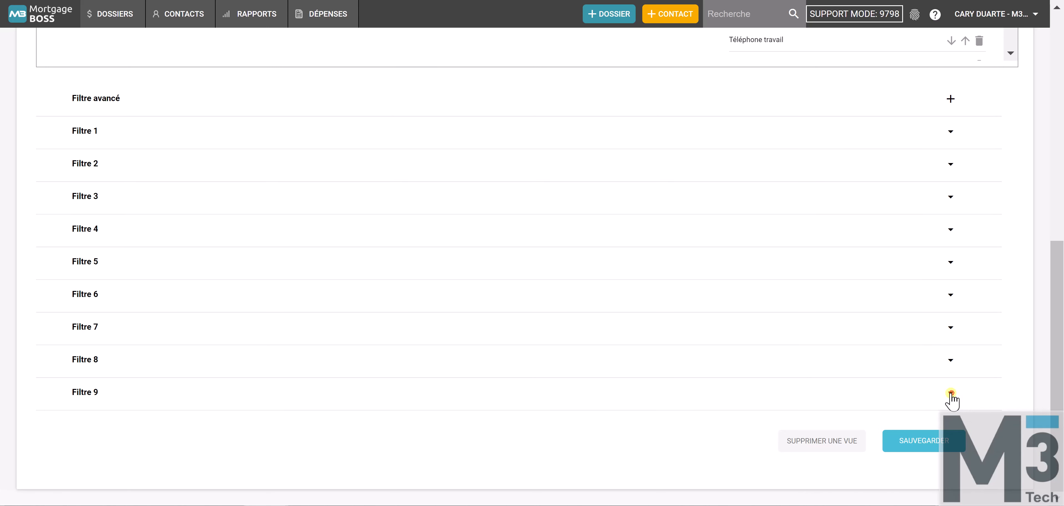
{"action": "left_click", "coordinate": [950, 393]}
{"action": "left_click", "coordinate": [933, 454]}
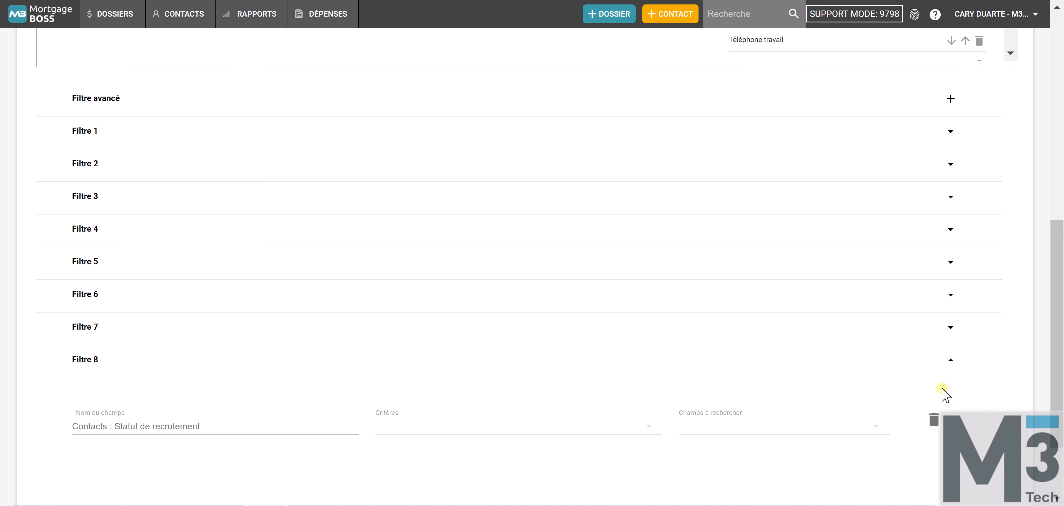
{"action": "left_click", "coordinate": [933, 420]}
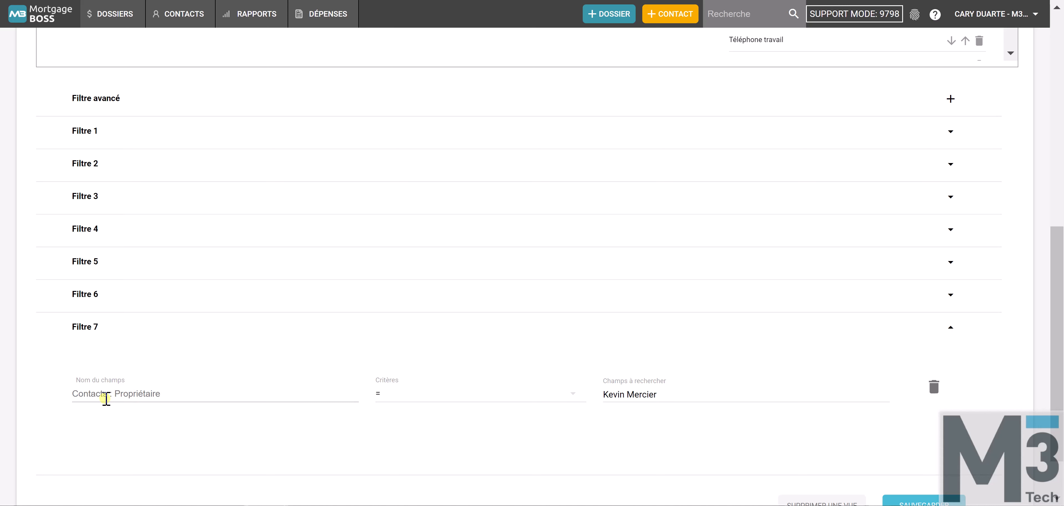
Step: Set the search value of Filtre 7, Contacts : Propriétaire, to the owner's first name
{"action": "left_click_drag", "start_coordinate": [689, 402], "coordinate": [591, 399]}
{"action": "type", "text": "Cary"}
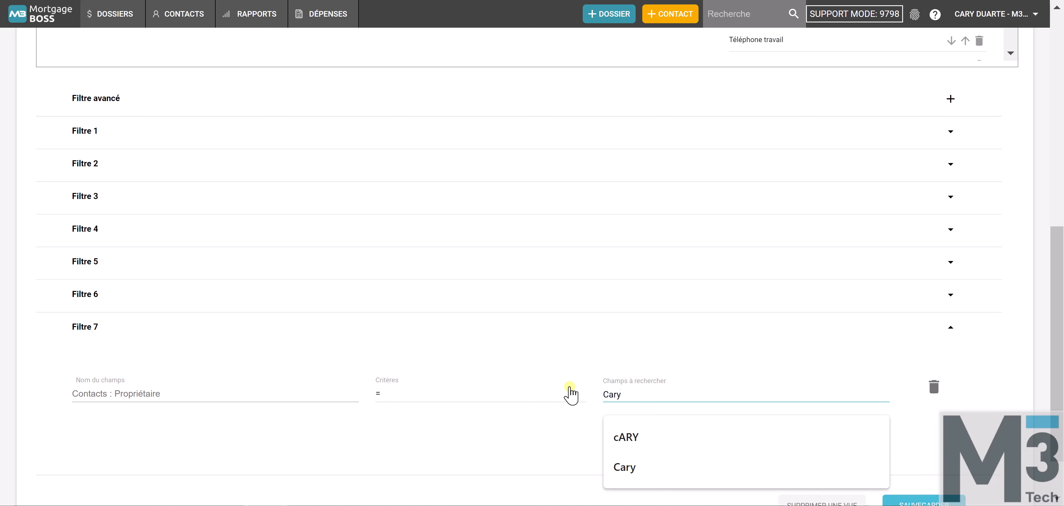
{"action": "left_click", "coordinate": [632, 467]}
Step: Add an advanced filter to the view on the field "Contacts: Type de contact"
{"action": "scroll", "coordinate": [771, 310], "scroll_direction": "up", "scroll_amount": 8}
{"action": "scroll", "coordinate": [764, 318], "scroll_direction": "down", "scroll_amount": 3}
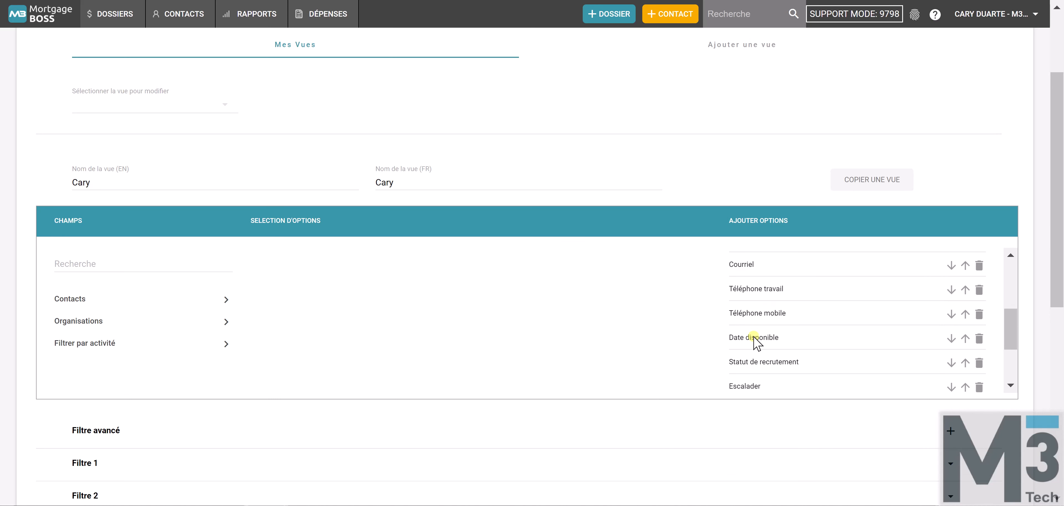
{"action": "scroll", "coordinate": [563, 444], "scroll_direction": "down", "scroll_amount": 2}
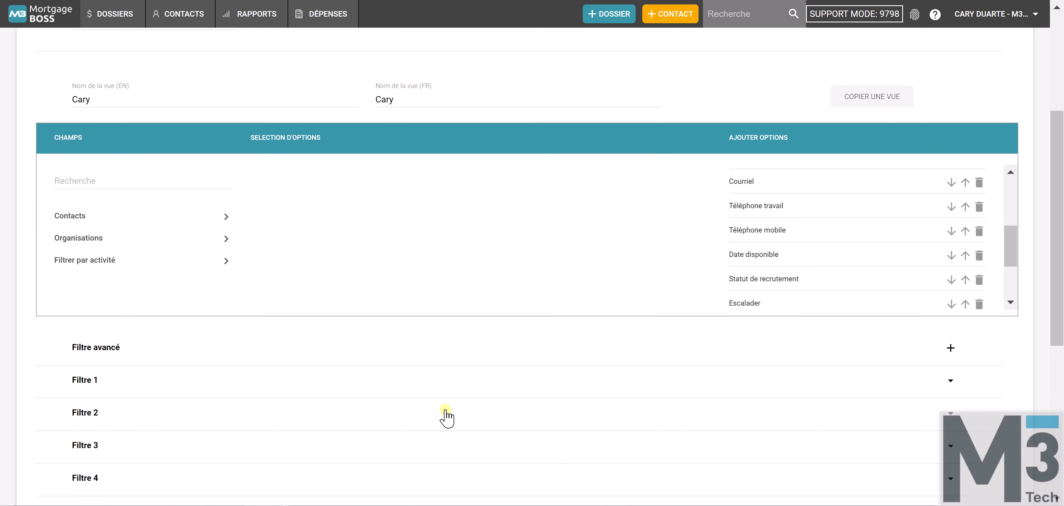
{"action": "left_click", "coordinate": [950, 347]}
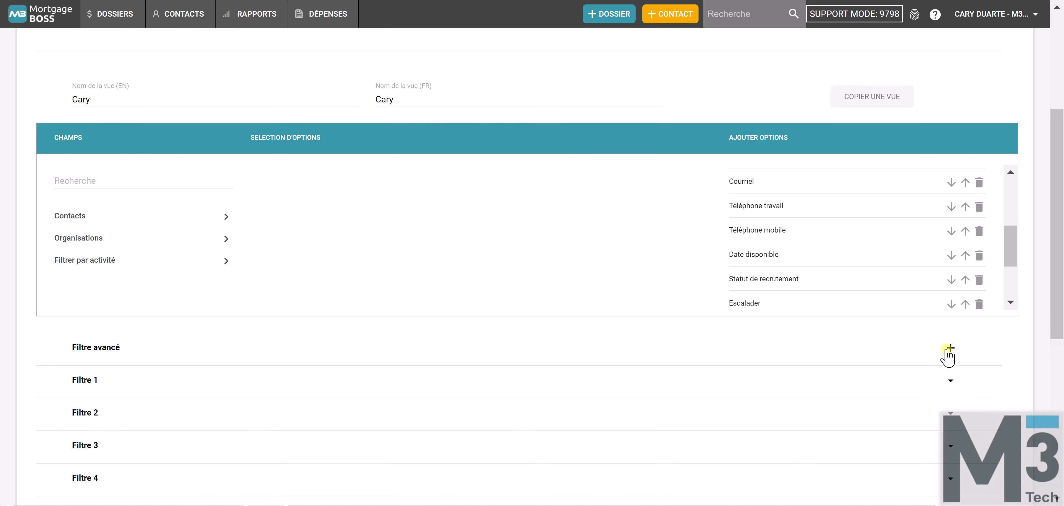
{"action": "left_click", "coordinate": [187, 429]}
{"action": "type", "text": "contact"}
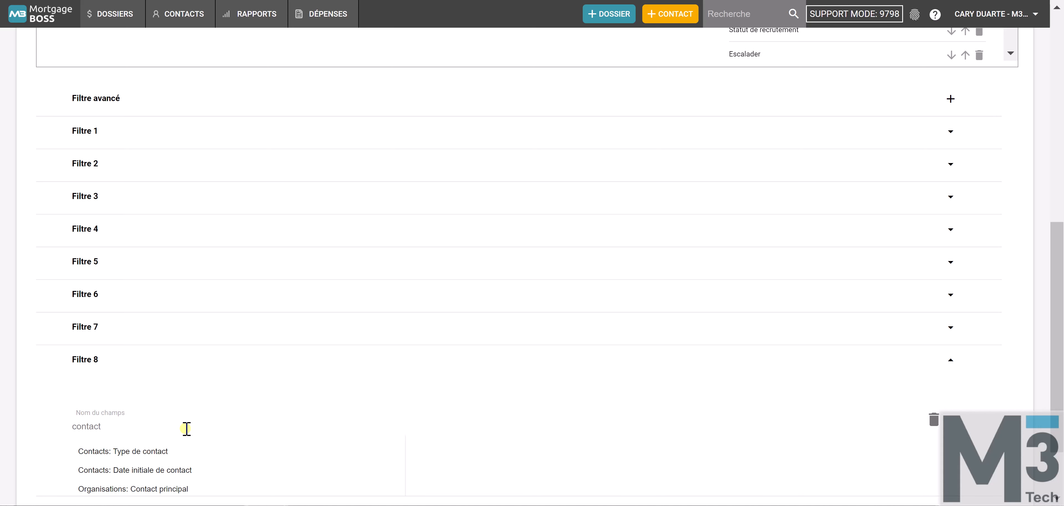
{"action": "left_click", "coordinate": [155, 450]}
Step: Set the contact type filter's criterion to "like" with the value Notaire and save the view
{"action": "left_click", "coordinate": [649, 427]}
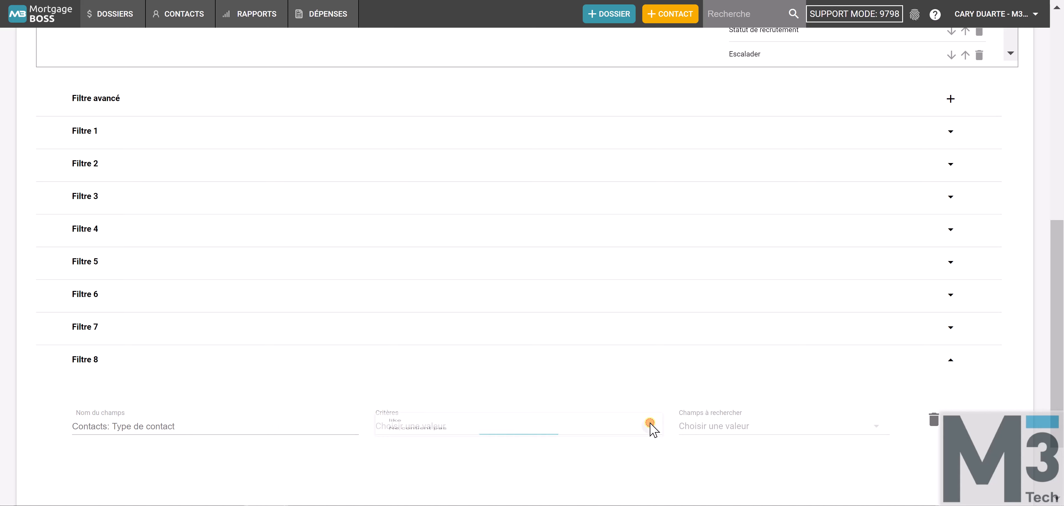
{"action": "left_click", "coordinate": [461, 430]}
{"action": "left_click", "coordinate": [696, 429]}
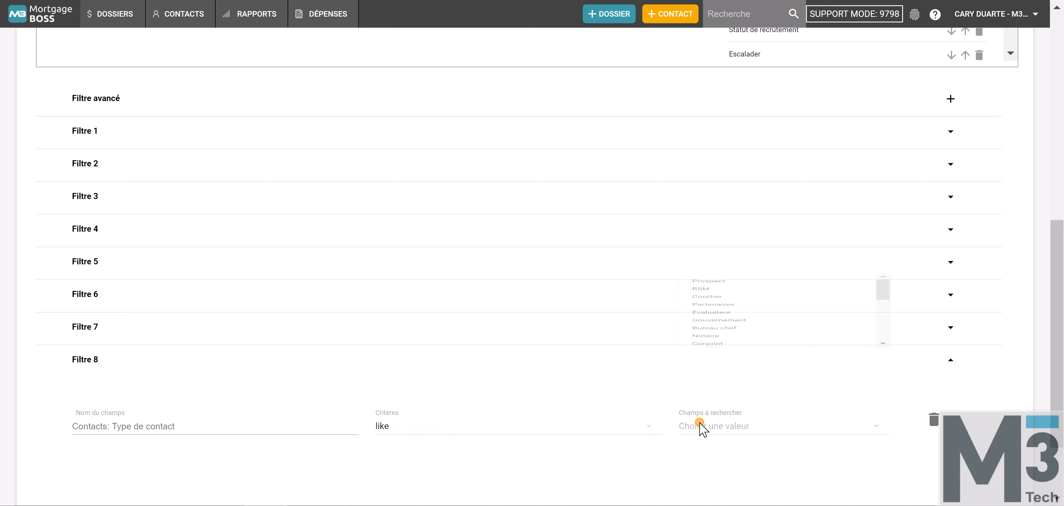
{"action": "left_click", "coordinate": [711, 412]}
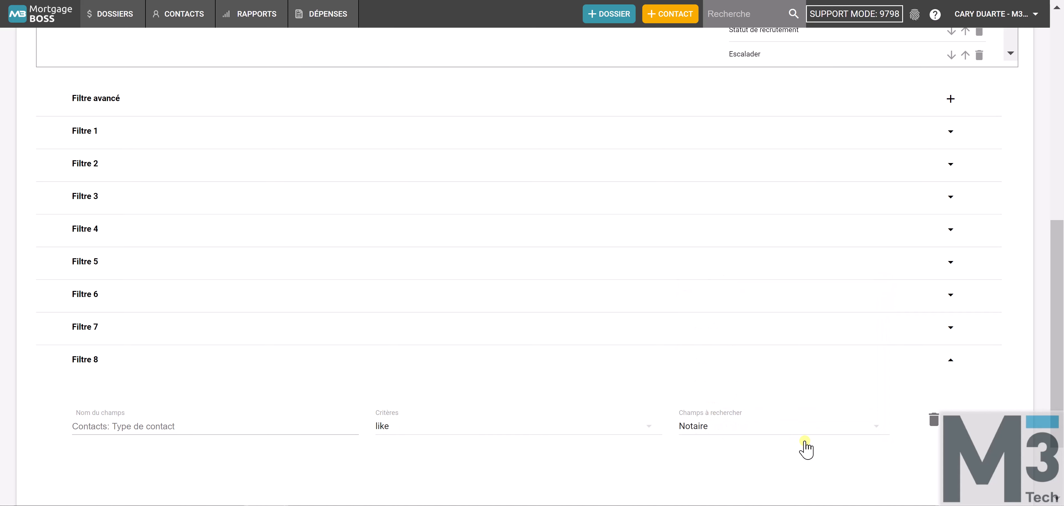
{"action": "scroll", "coordinate": [913, 451], "scroll_direction": "down", "scroll_amount": 3}
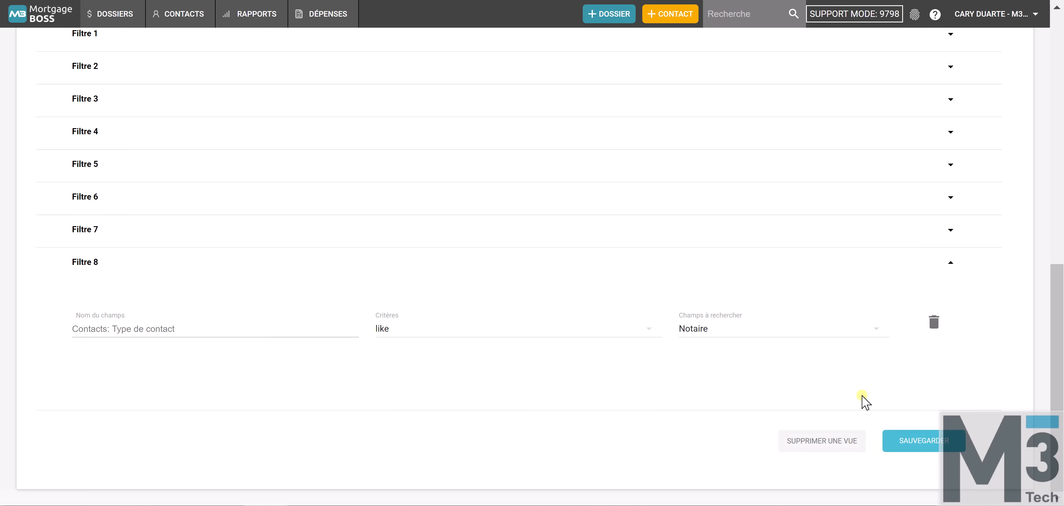
{"action": "left_click", "coordinate": [912, 444]}
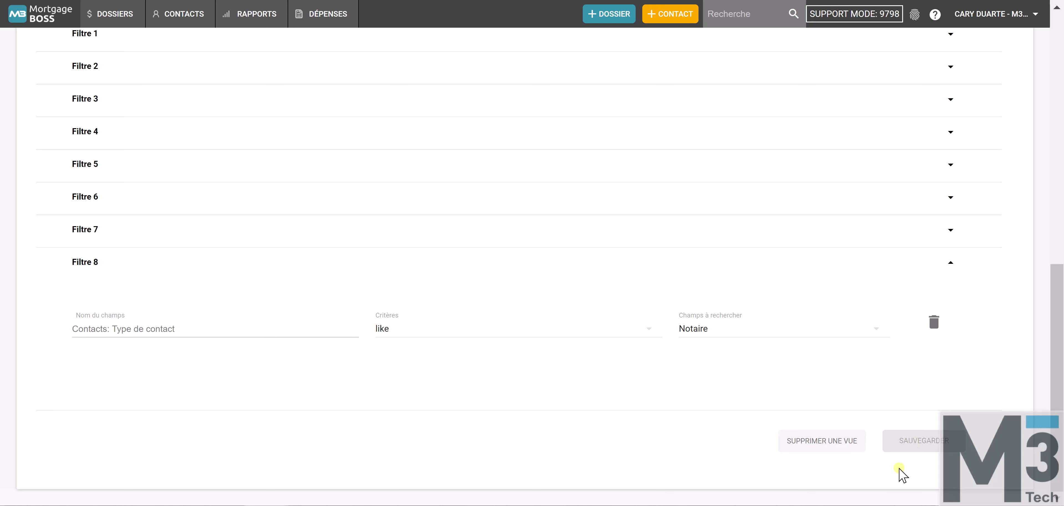
Step: Start adding a new contact view with "dd" as both its English and French names
{"action": "scroll", "coordinate": [905, 323], "scroll_direction": "up", "scroll_amount": 5}
{"action": "scroll", "coordinate": [905, 323], "scroll_direction": "up", "scroll_amount": 2}
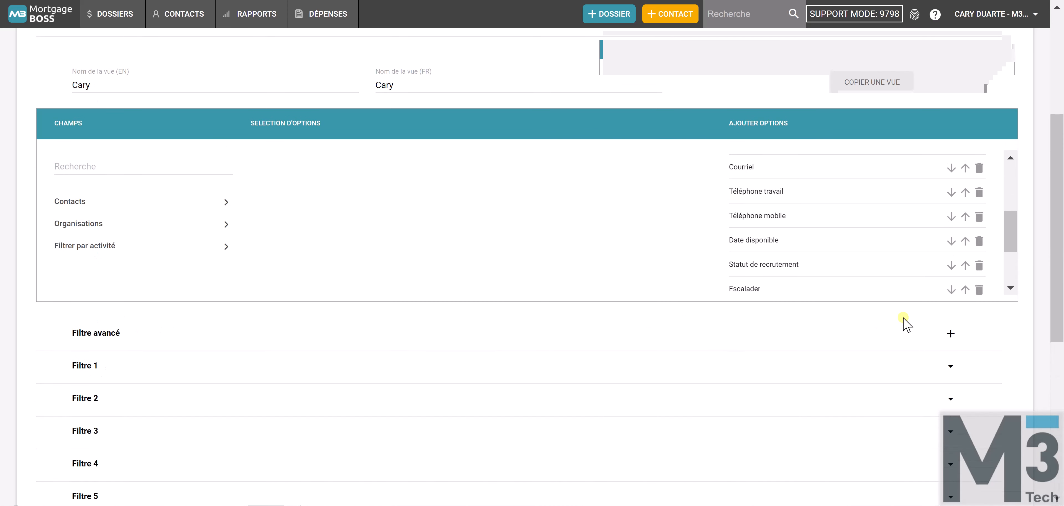
{"action": "scroll", "coordinate": [892, 331], "scroll_direction": "up", "scroll_amount": 5}
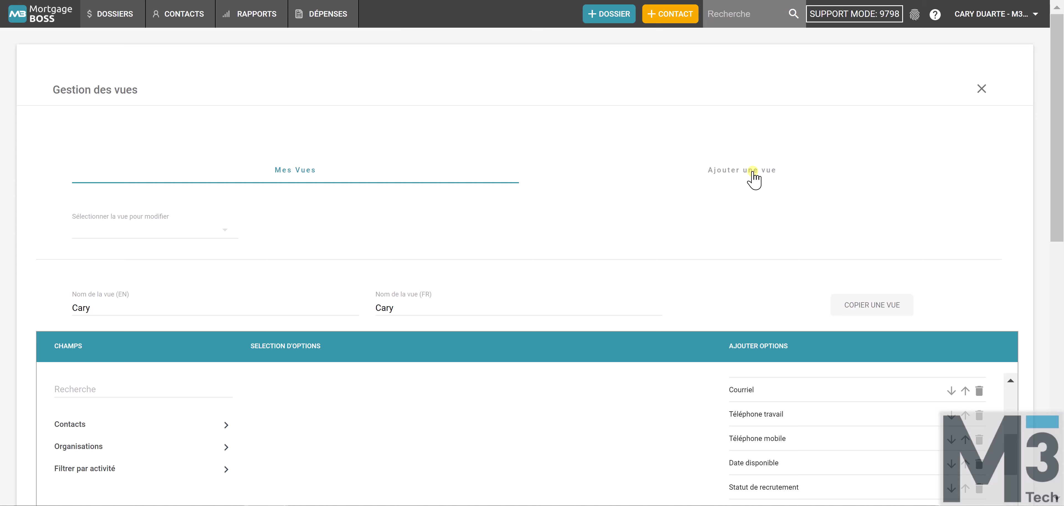
{"action": "left_click", "coordinate": [753, 175]}
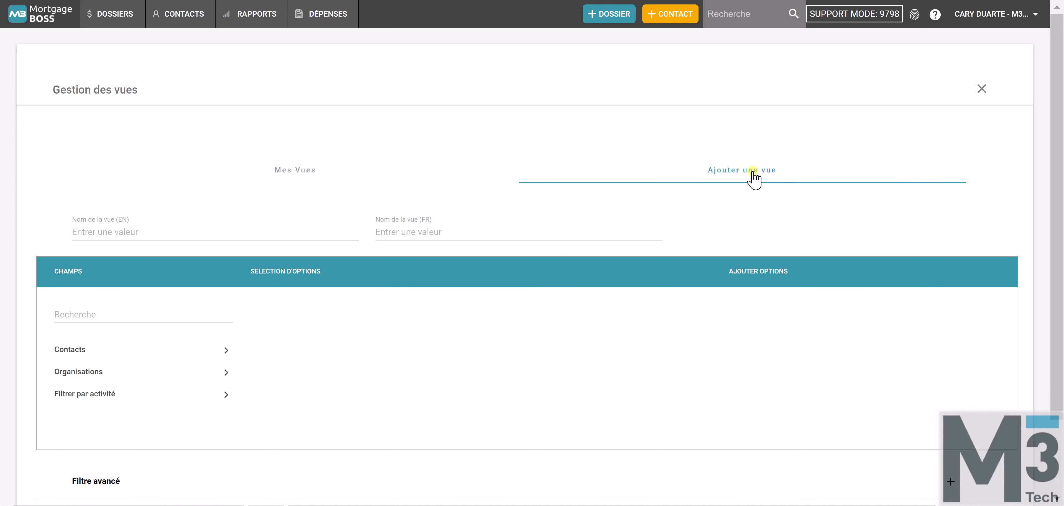
{"action": "left_click", "coordinate": [99, 235]}
{"action": "type", "text": "dd"}
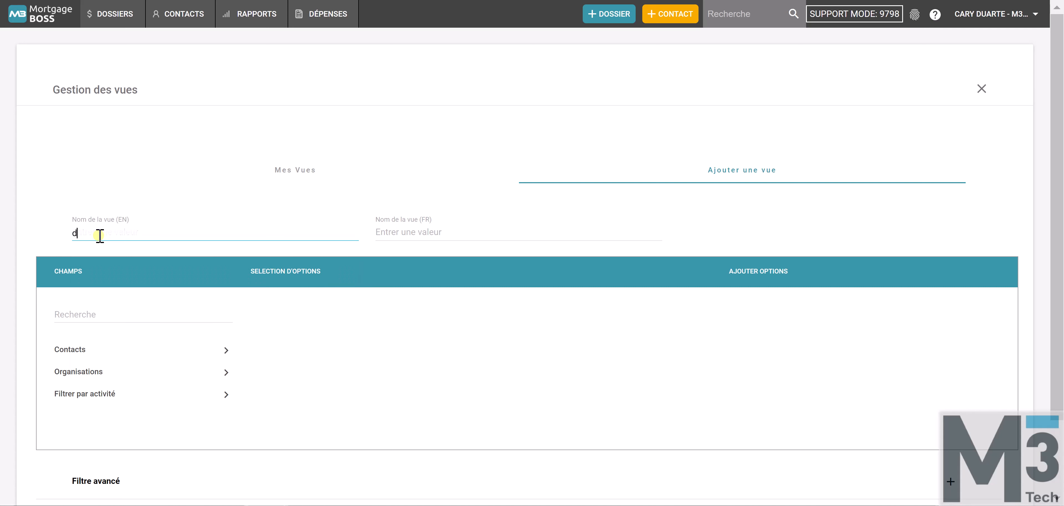
{"action": "left_click", "coordinate": [383, 235]}
{"action": "type", "text": "dd"}
Step: Add the contact fields Prénom, Nom, Courriel and Téléphone mobile to the new view
{"action": "scroll", "coordinate": [458, 301], "scroll_direction": "down", "scroll_amount": 2}
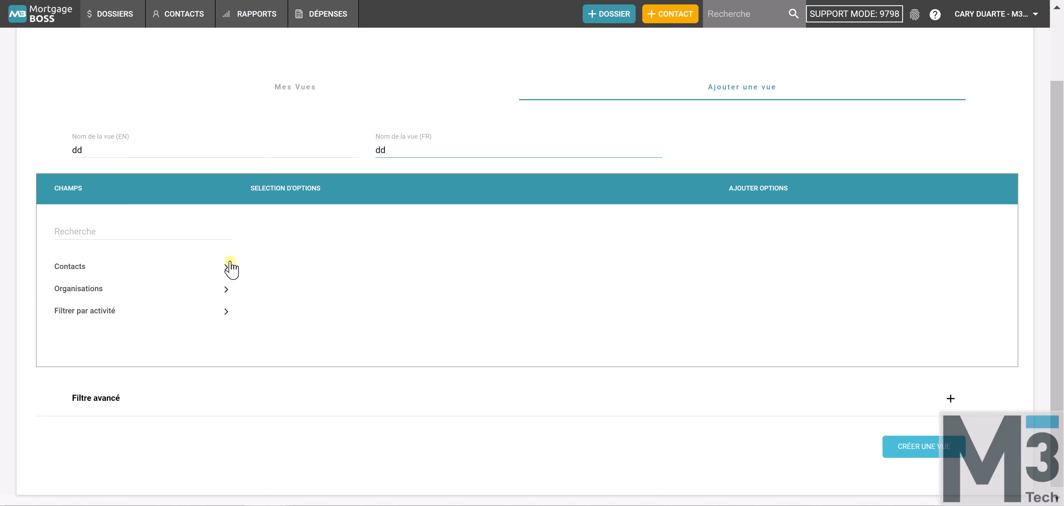
{"action": "left_click", "coordinate": [226, 272]}
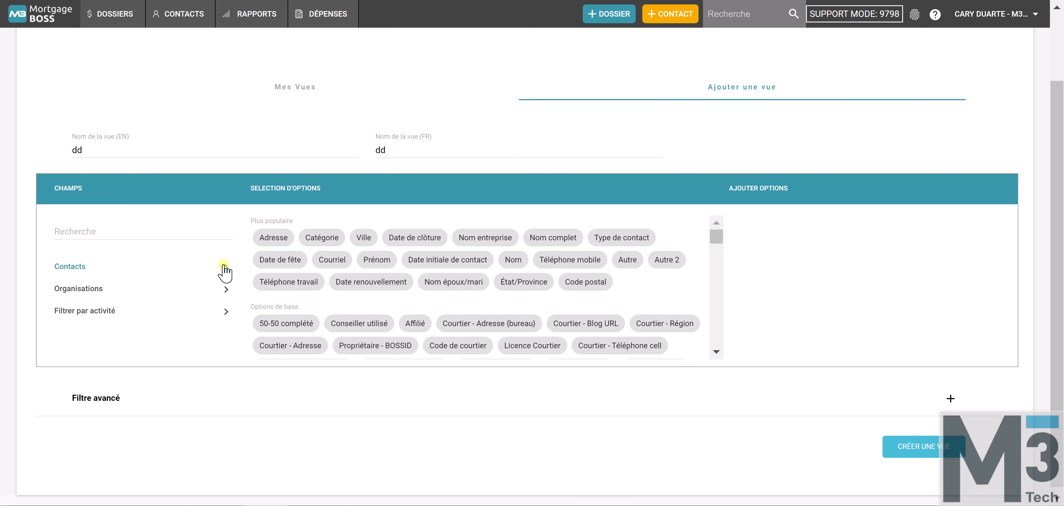
{"action": "left_click", "coordinate": [370, 262]}
{"action": "left_click", "coordinate": [511, 262]}
{"action": "left_click", "coordinate": [330, 260]}
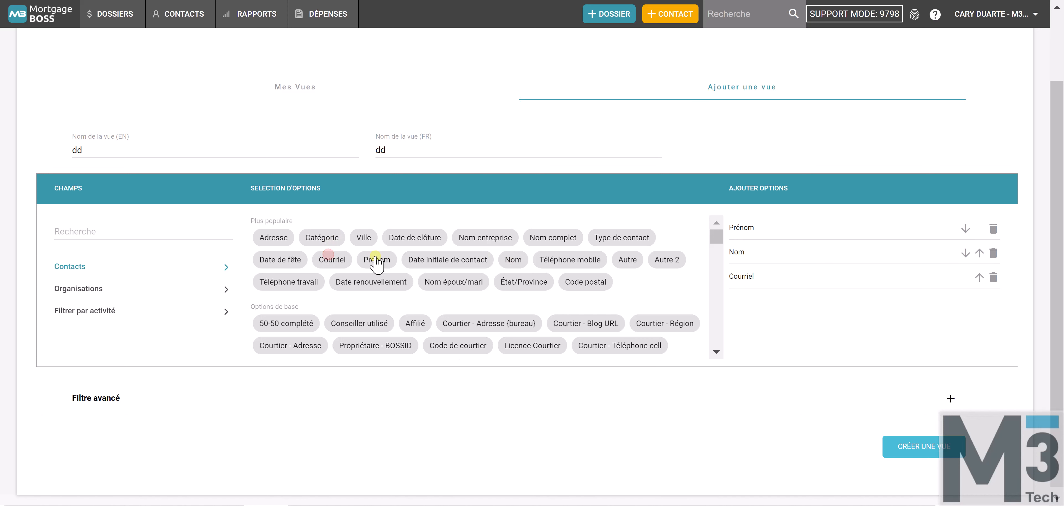
{"action": "left_click", "coordinate": [565, 261]}
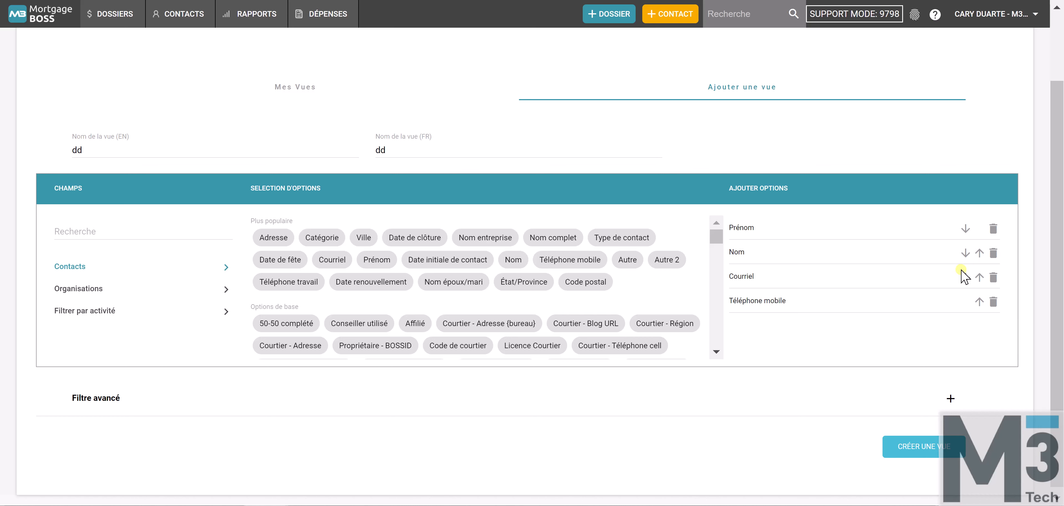
Step: Add a blank advanced filter to the new view "dd"
{"action": "scroll", "coordinate": [822, 336], "scroll_direction": "down", "scroll_amount": 1}
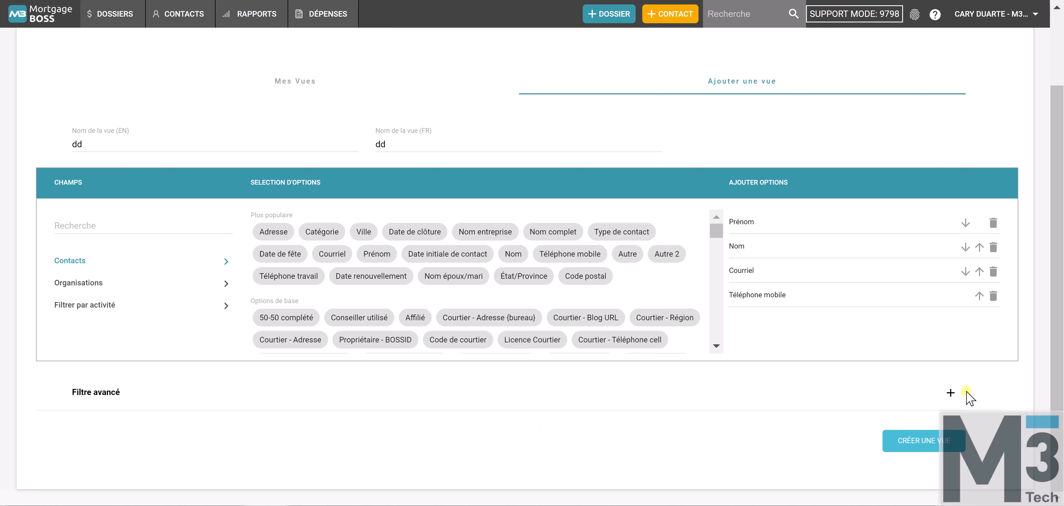
{"action": "left_click", "coordinate": [951, 393]}
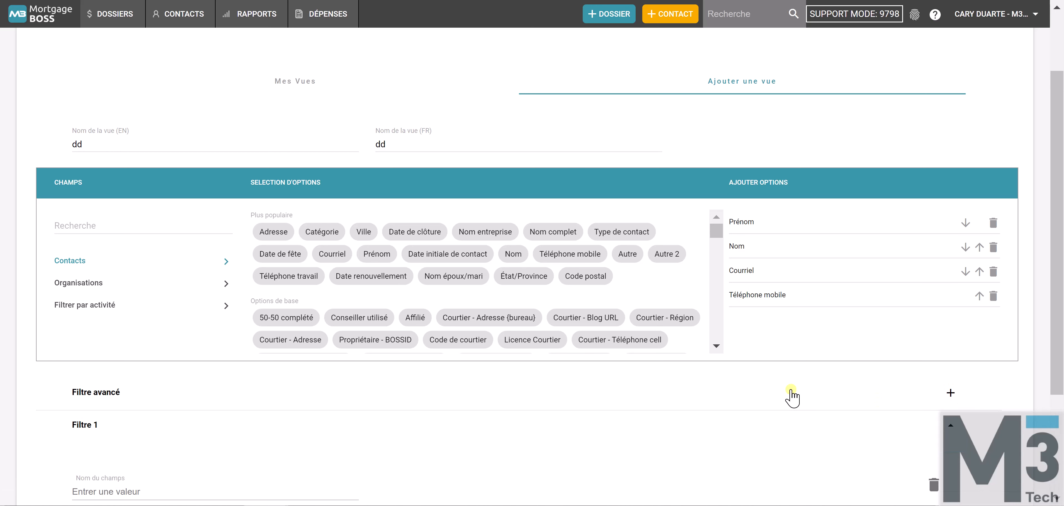
{"action": "scroll", "coordinate": [754, 434], "scroll_direction": "down", "scroll_amount": 2}
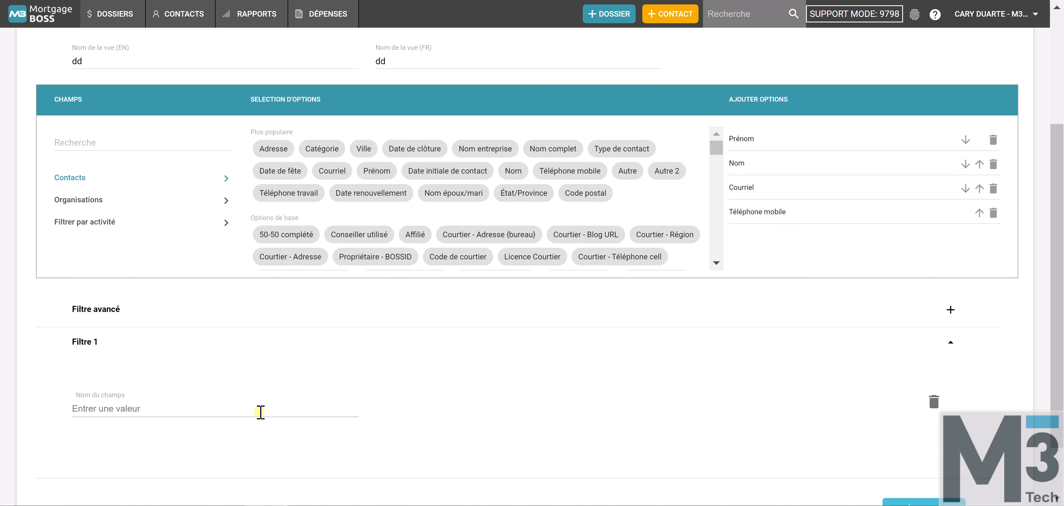
{"action": "scroll", "coordinate": [646, 422], "scroll_direction": "down", "scroll_amount": 2}
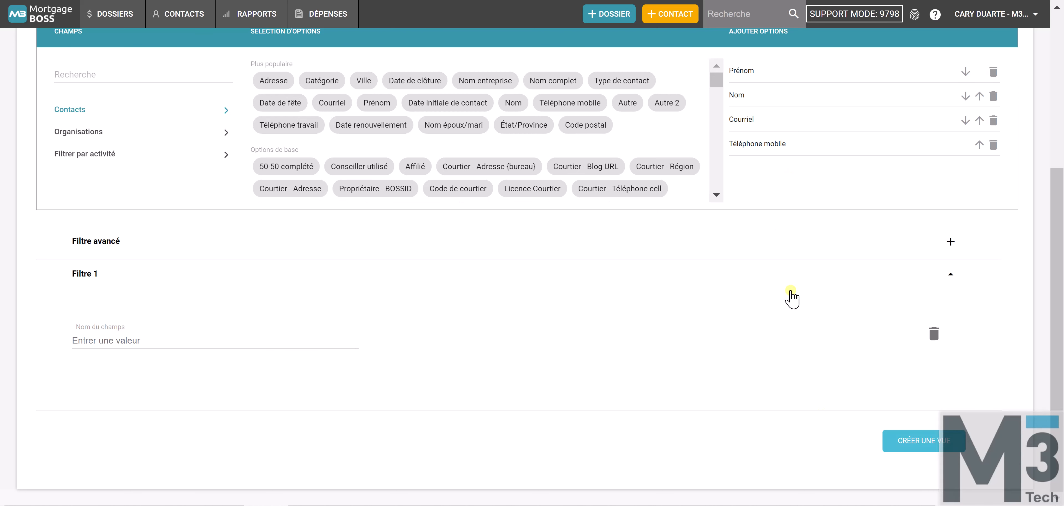
Step: Return to the contact list and examine the available contact views and dossier views
{"action": "scroll", "coordinate": [793, 294], "scroll_direction": "up", "scroll_amount": 5}
{"action": "left_click", "coordinate": [168, 16]}
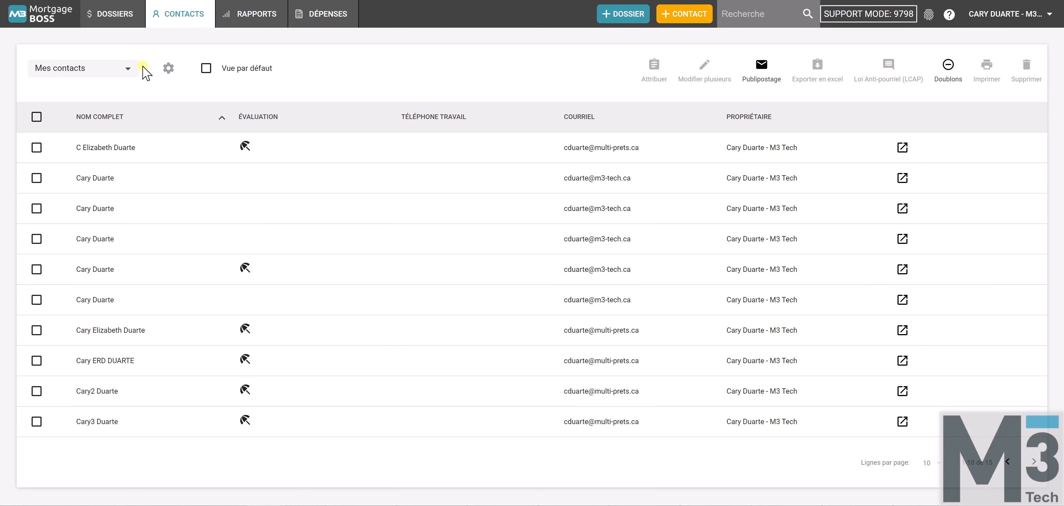
{"action": "left_click", "coordinate": [127, 68]}
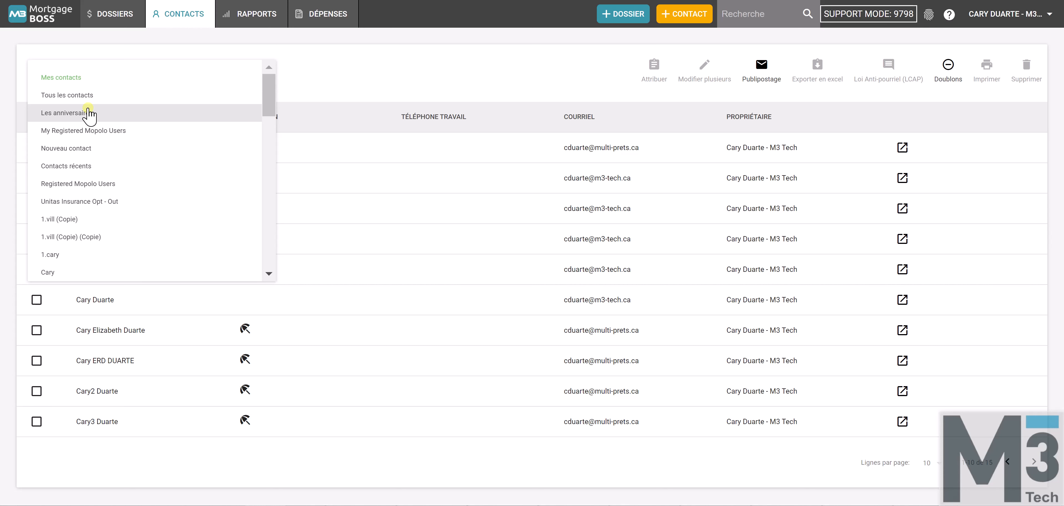
{"action": "left_click", "coordinate": [124, 14]}
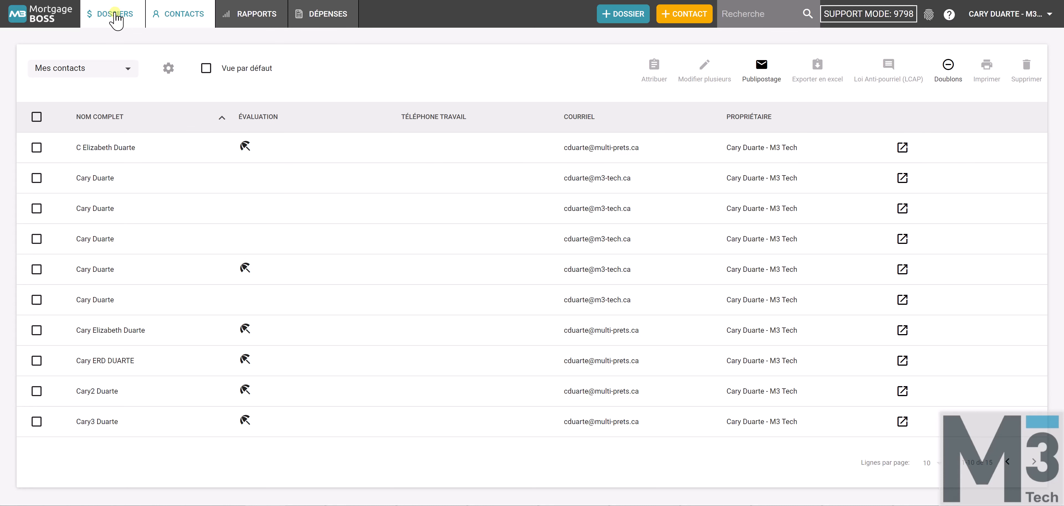
{"action": "left_click", "coordinate": [115, 16]}
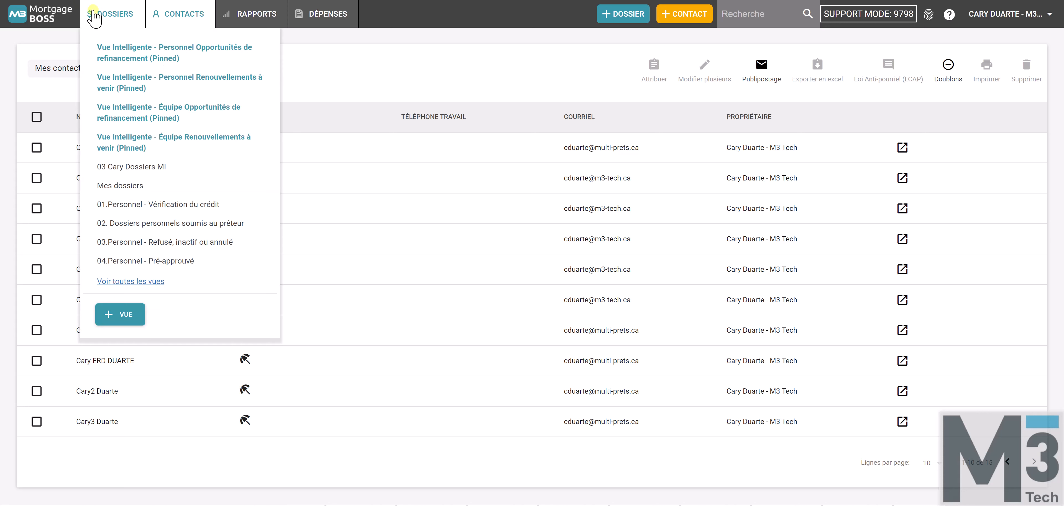